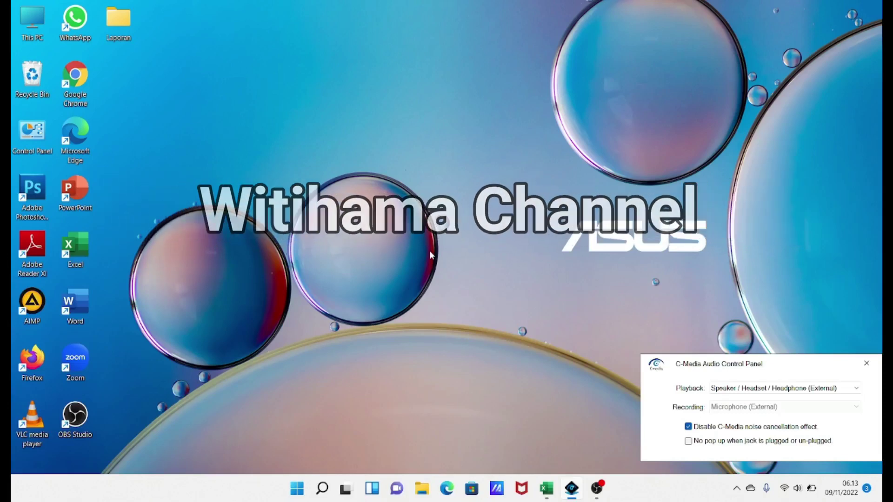
- Open the Pencapaian AR Sulawesi YTD Oct 2022 workbook in Excel, showing Sheet1's monthly city table
right_click(480, 191)
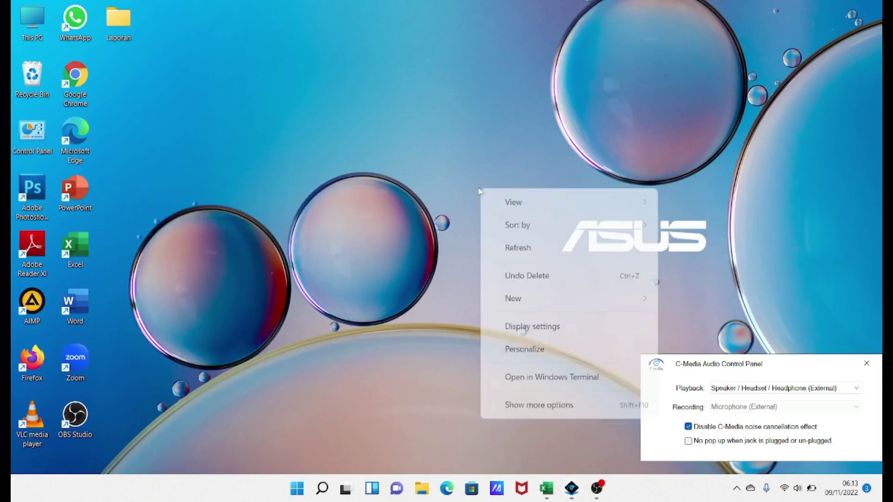
left_click(317, 180)
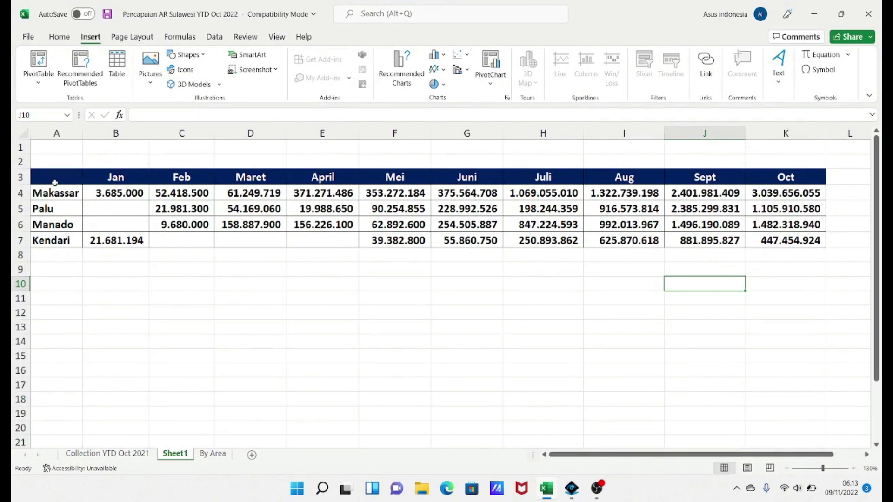
- Select cells A3:K7, covering the month header row and the four city rows
left_click(370, 303)
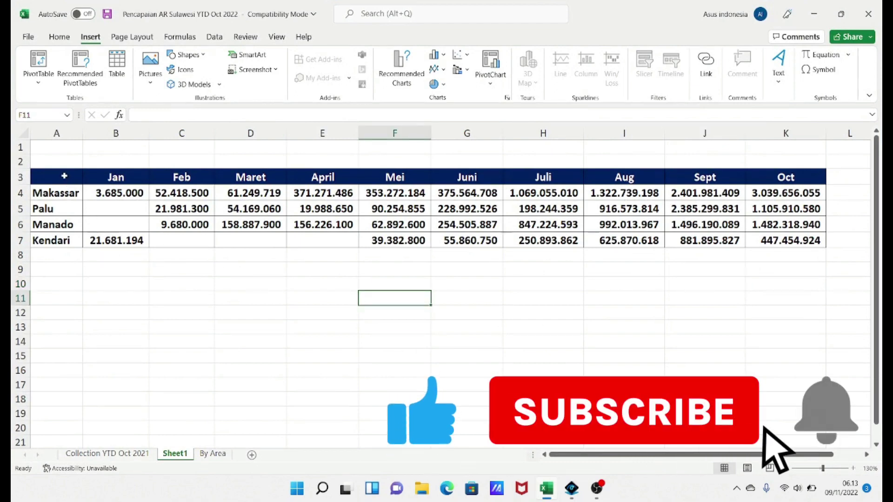
left_click_drag(64, 175, 779, 239)
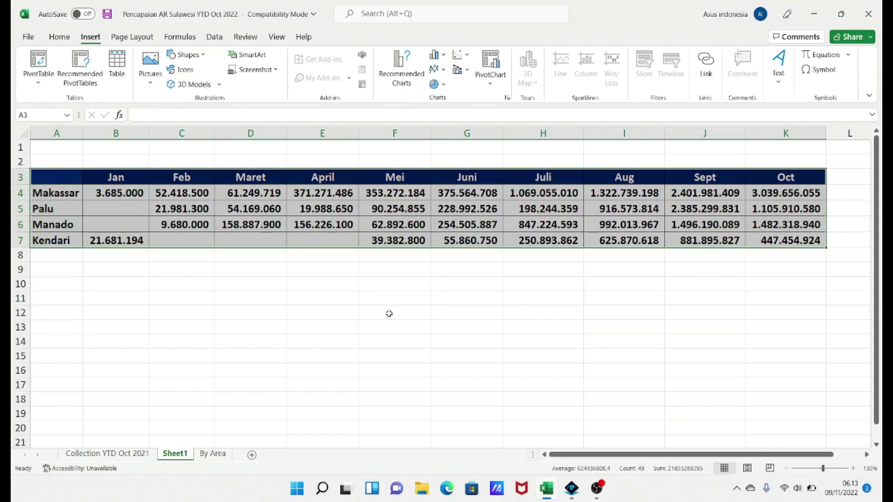
left_click(389, 314)
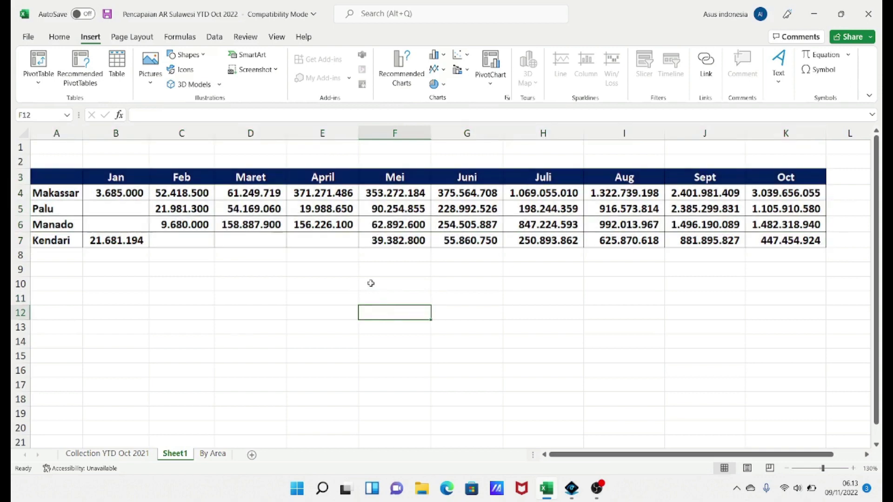
left_click(305, 290)
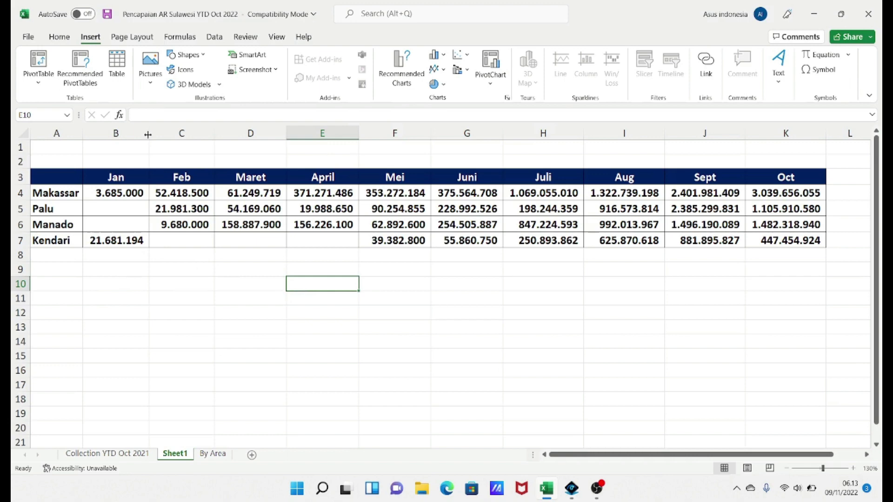
left_click_drag(57, 177, 780, 165)
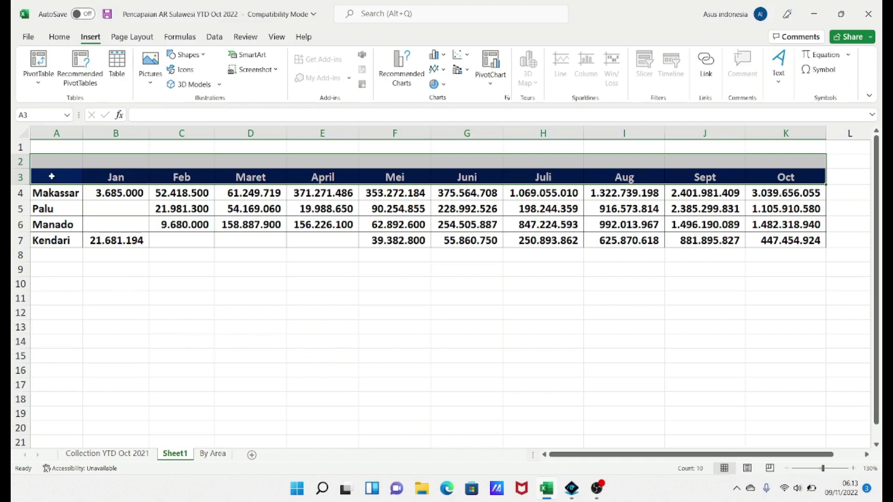
left_click_drag(52, 176, 785, 237)
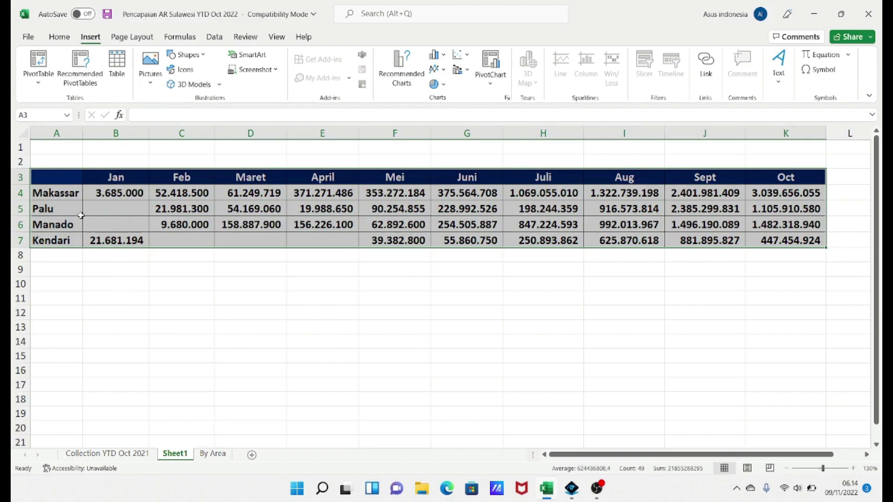
left_click_drag(49, 174, 789, 243)
- Insert a 2-D clustered column chart of the table and widen it
left_click(439, 55)
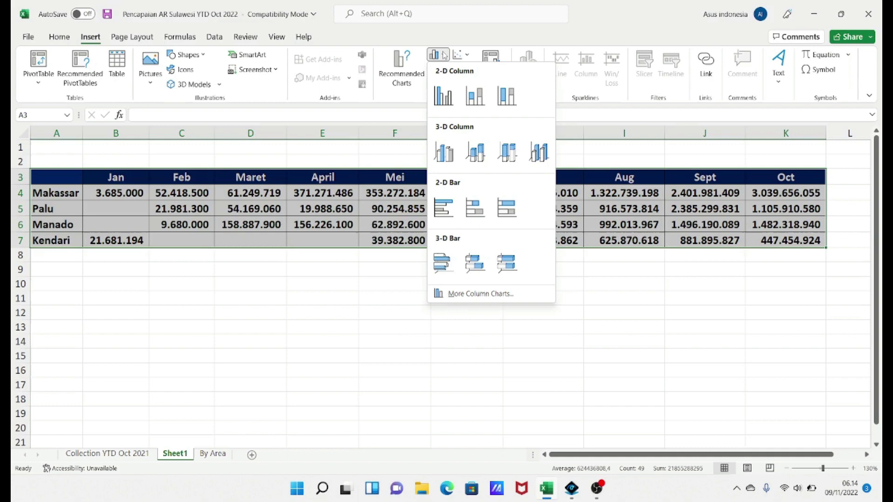
left_click(443, 96)
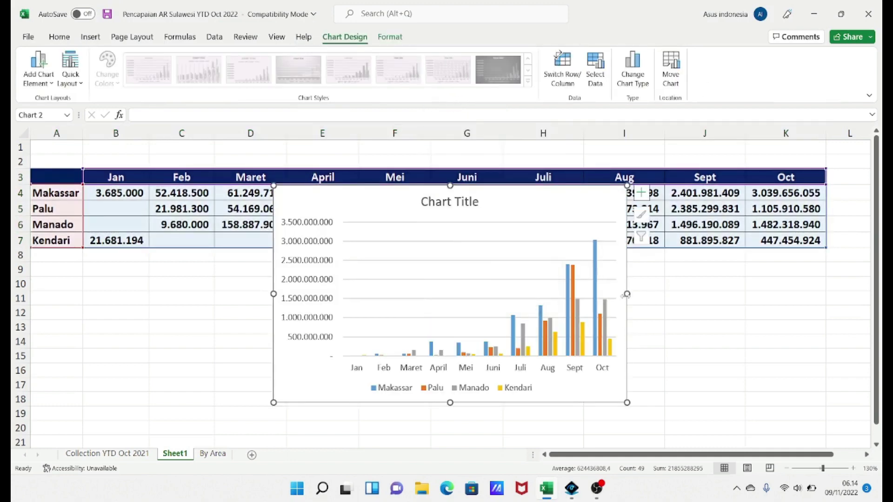
left_click_drag(627, 294, 760, 294)
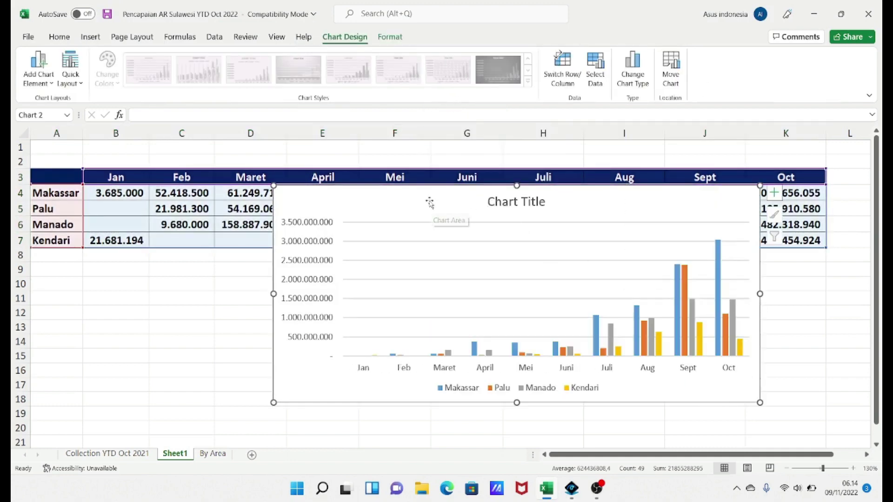
left_click_drag(430, 203, 218, 264)
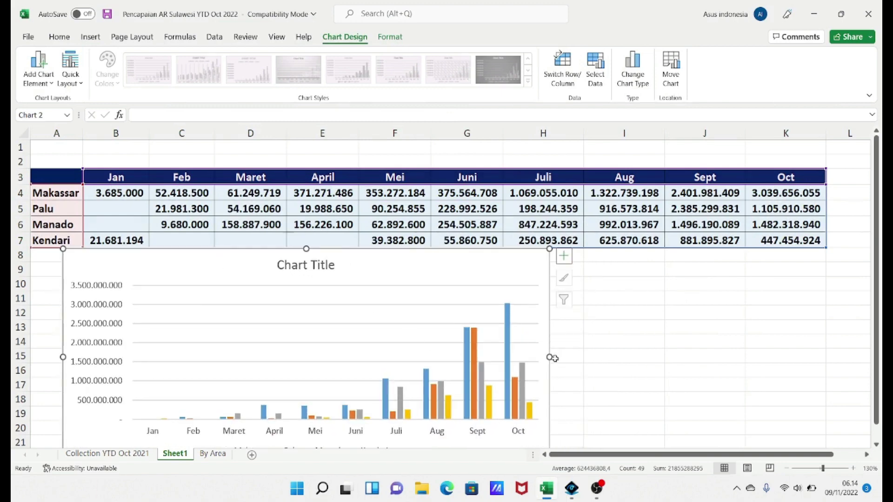
left_click_drag(550, 357, 626, 357)
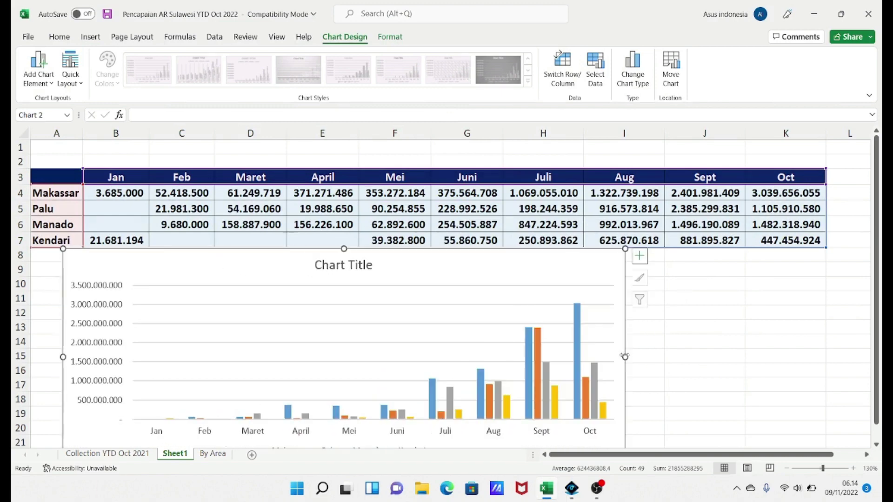
- Reposition the whole chart over the table, leaving the month headers uncovered
left_click(405, 289)
left_click(407, 281)
left_click_drag(412, 266, 530, 186)
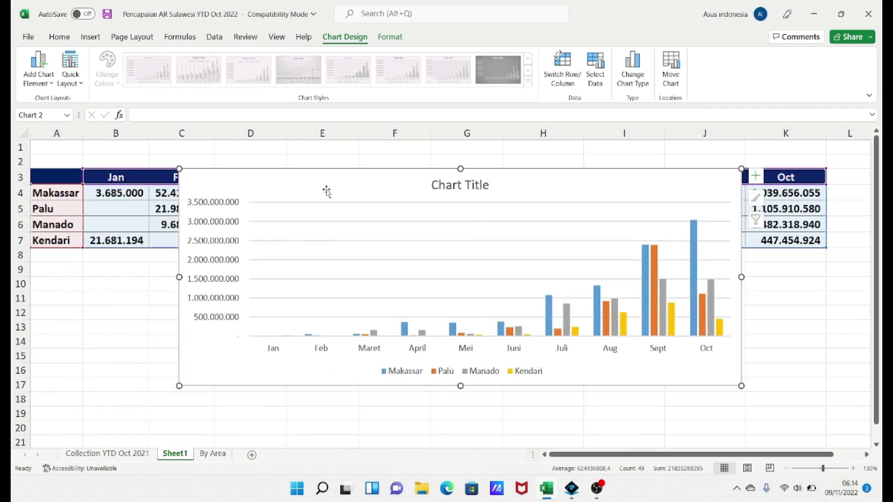
mouse_move(325, 192)
left_mouse_down()
mouse_move(324, 219)
mouse_move(284, 262)
left_mouse_up()
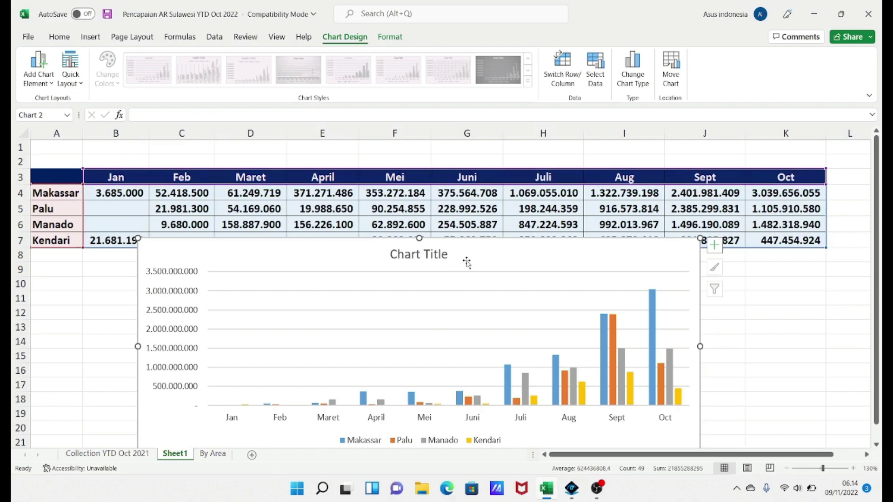
left_click_drag(466, 259, 461, 171)
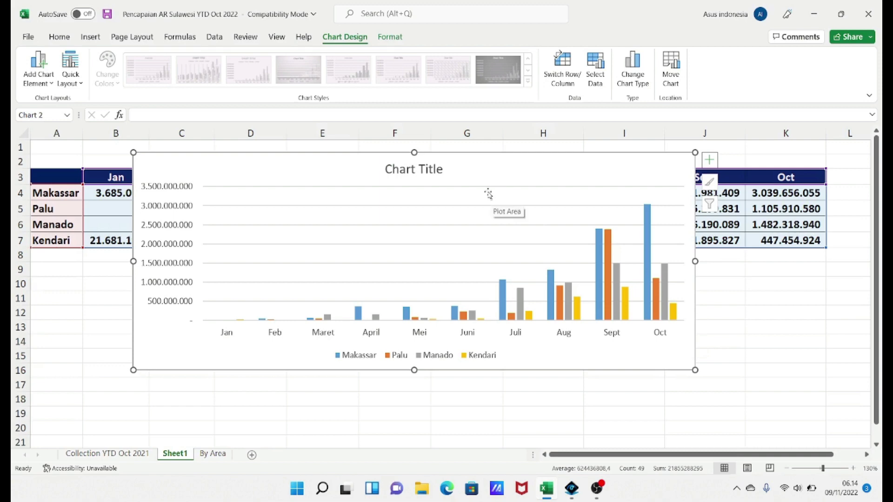
- Move the column chart down to reveal the table rows, leaving the chart selected
left_click_drag(471, 161, 474, 231)
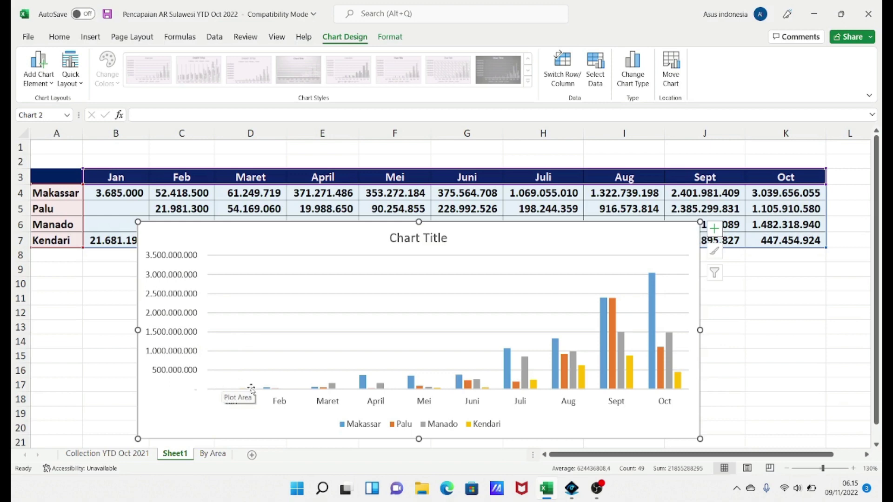
left_click(763, 312)
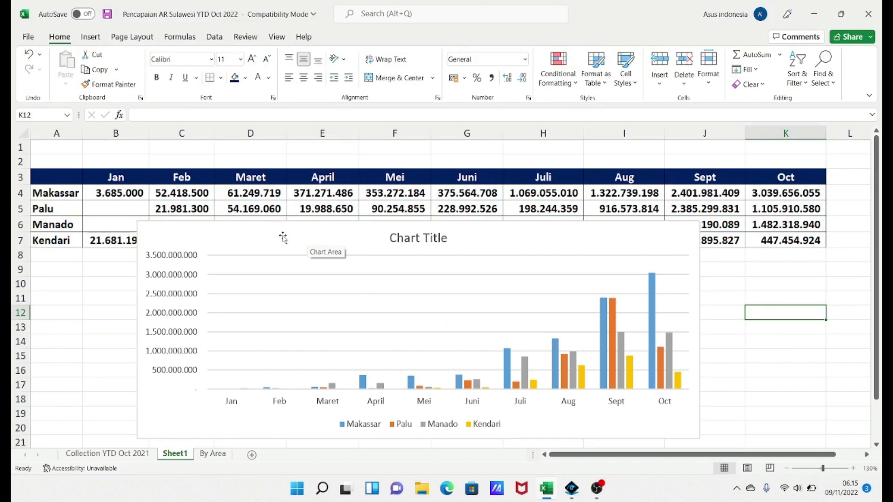
left_click(283, 237)
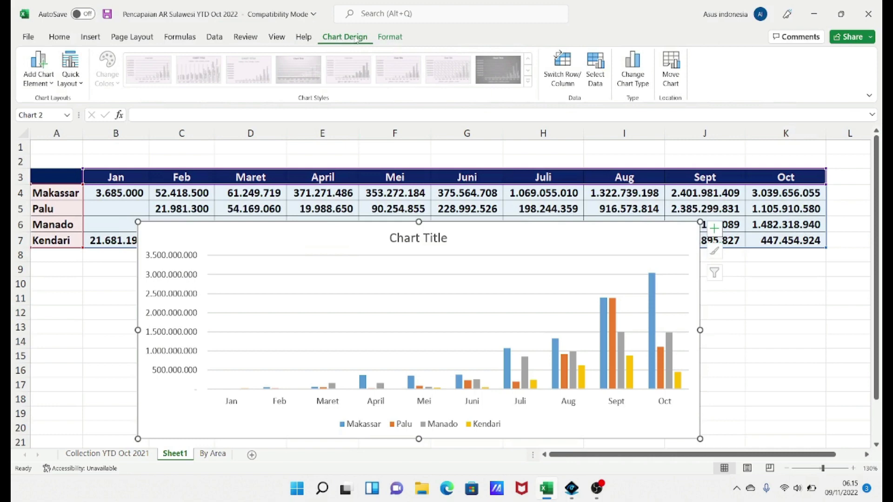
left_click(779, 298)
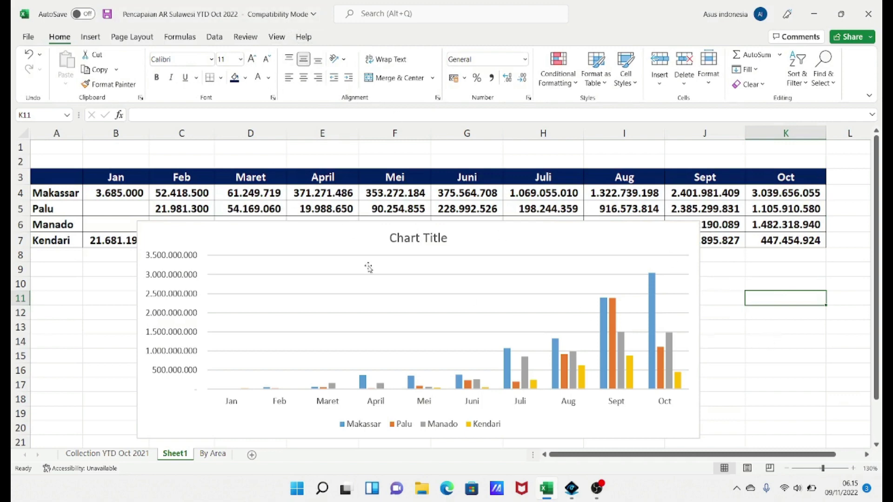
left_click(322, 240)
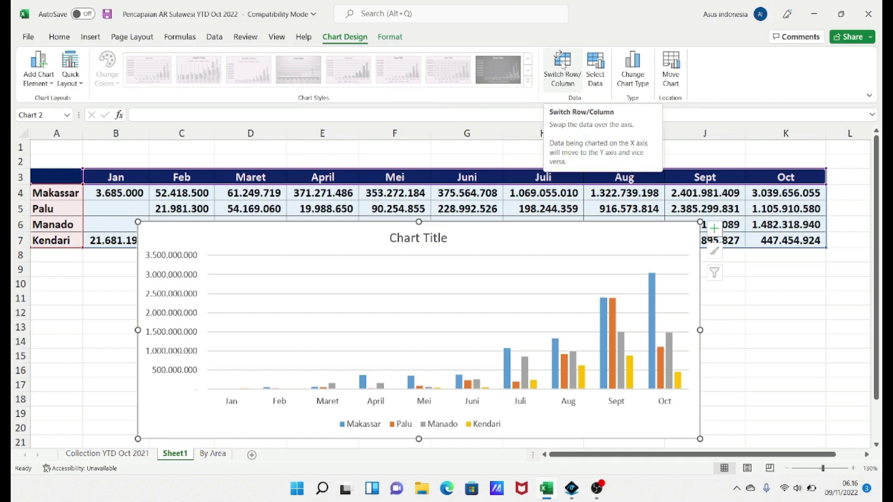
- Switch the chart's rows and columns so cities group the bars, then widen it below row 7
left_click(563, 65)
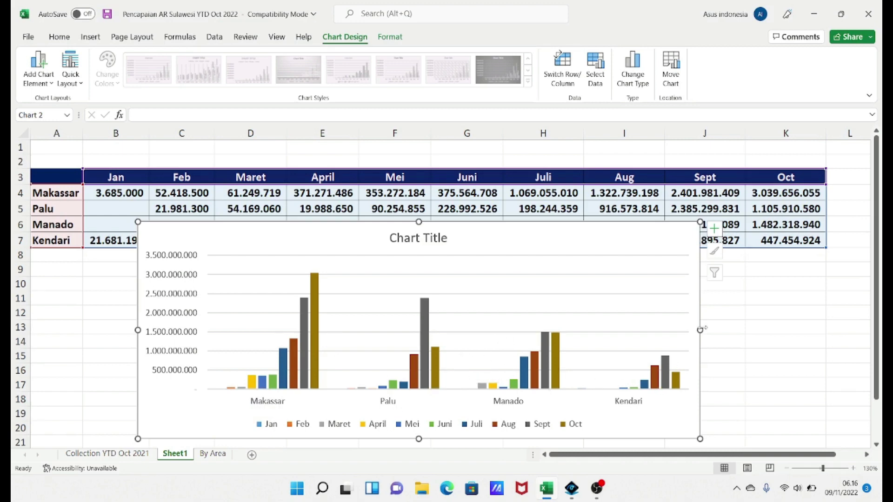
left_click_drag(701, 330, 777, 330)
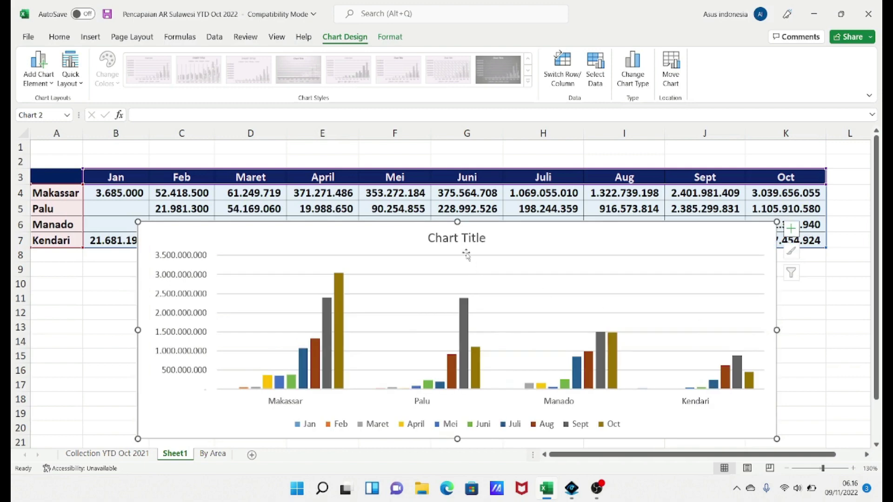
left_click_drag(358, 238, 282, 272)
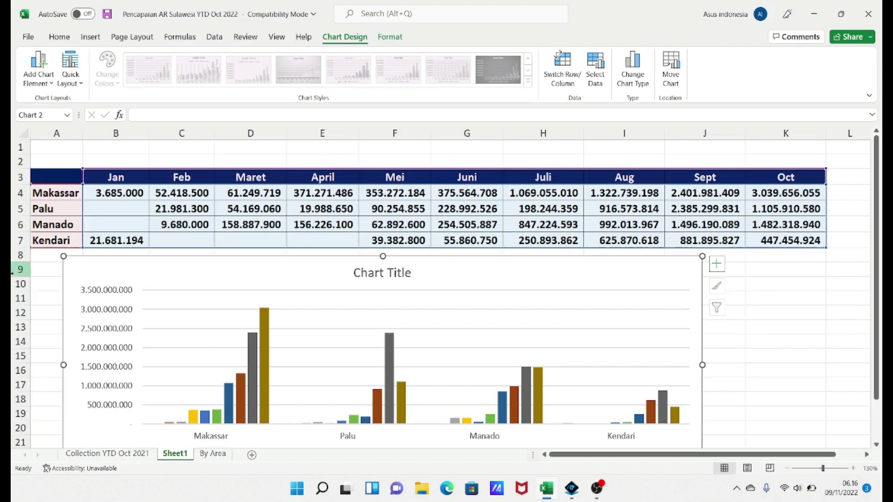
mouse_move(221, 273)
left_mouse_down()
mouse_move(246, 211)
mouse_move(229, 215)
left_mouse_up()
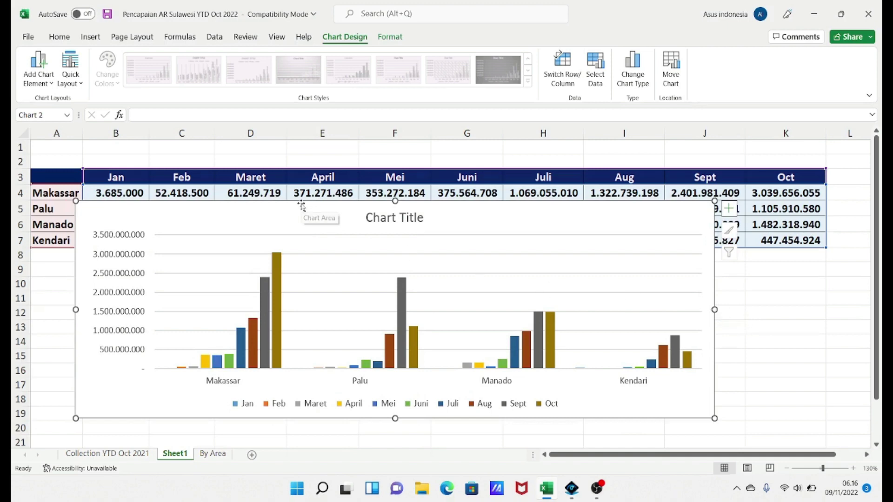
mouse_move(301, 203)
left_mouse_down()
mouse_move(264, 254)
mouse_move(320, 232)
left_mouse_up()
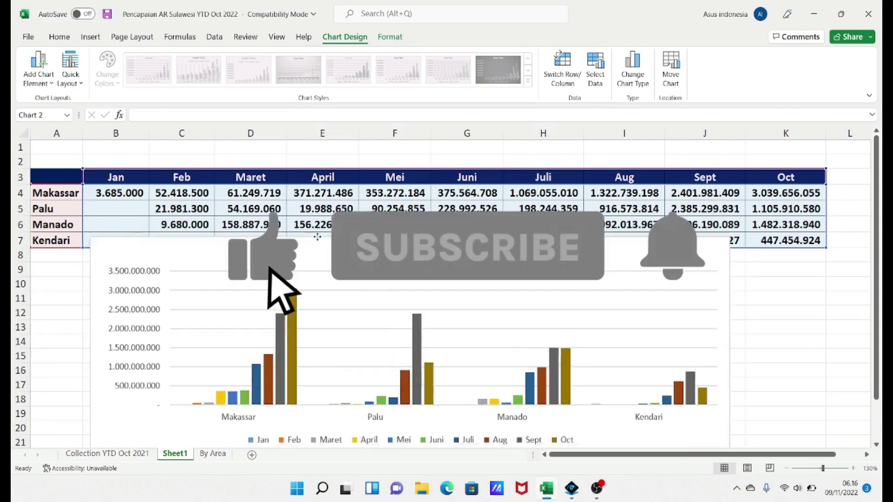